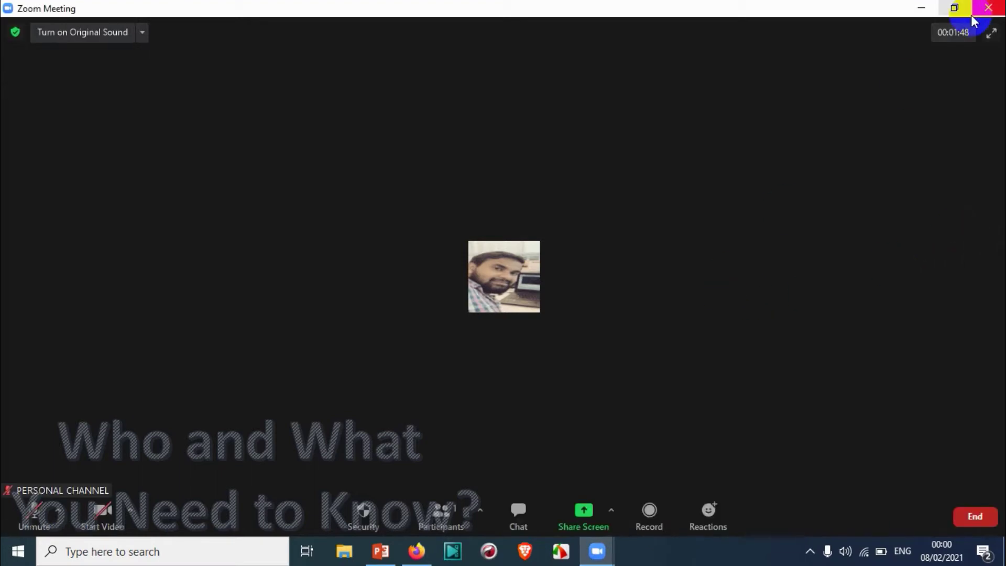
Resize the meeting window to full screen and dismiss the share choices without sharing
{"action": "left_click", "coordinate": [953, 8]}
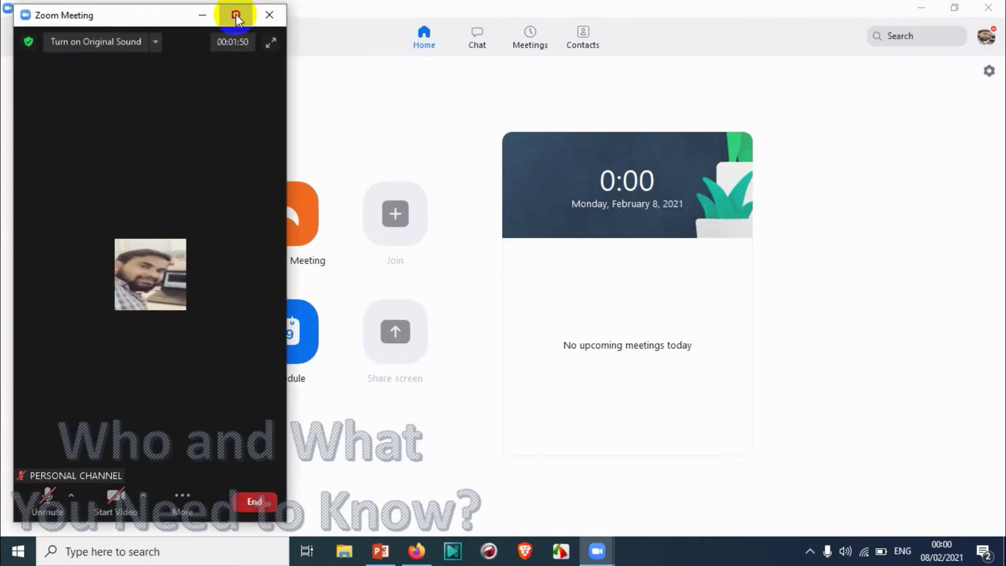
{"action": "left_click", "coordinate": [235, 15]}
{"action": "left_click", "coordinate": [584, 515]}
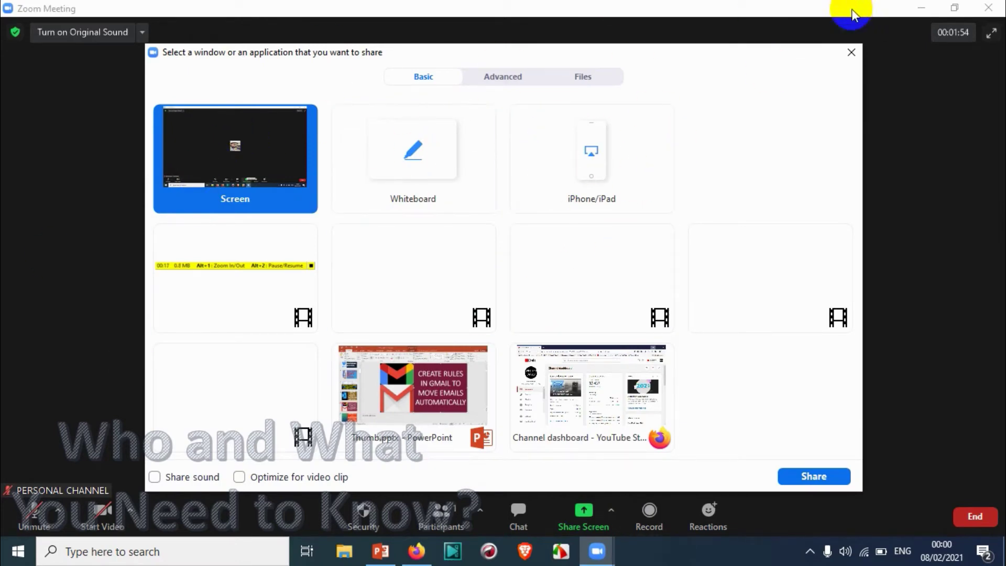
{"action": "left_click", "coordinate": [852, 52]}
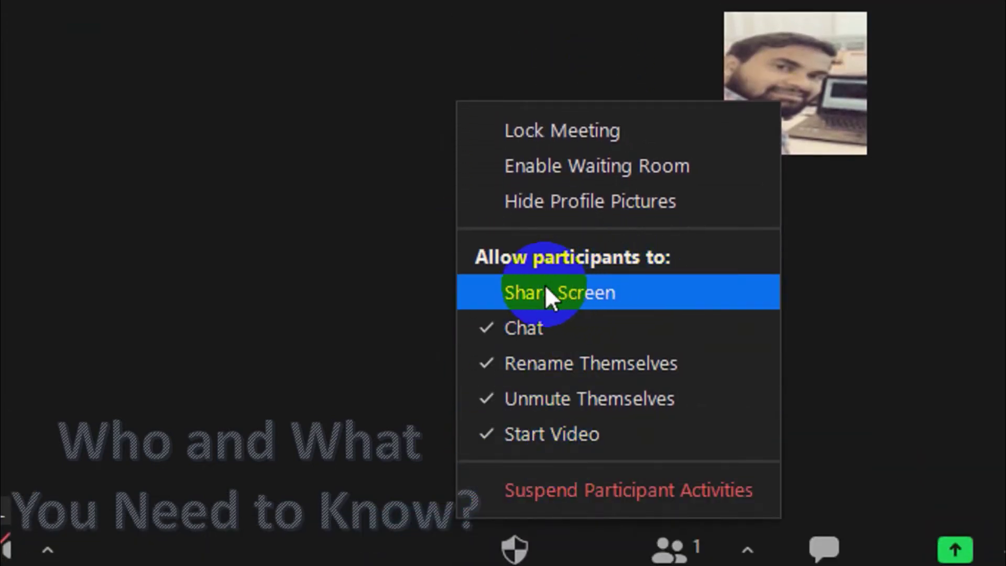
Enable Share Screen under Security's 'Allow participants to' and close the menu
{"action": "left_click", "coordinate": [480, 294]}
{"action": "left_click", "coordinate": [515, 464]}
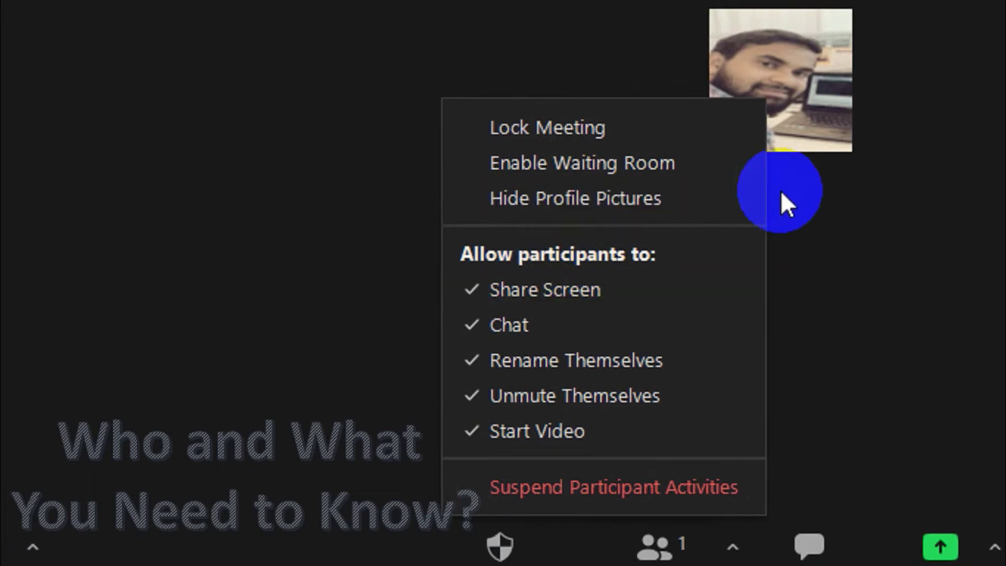
{"action": "left_click", "coordinate": [780, 190]}
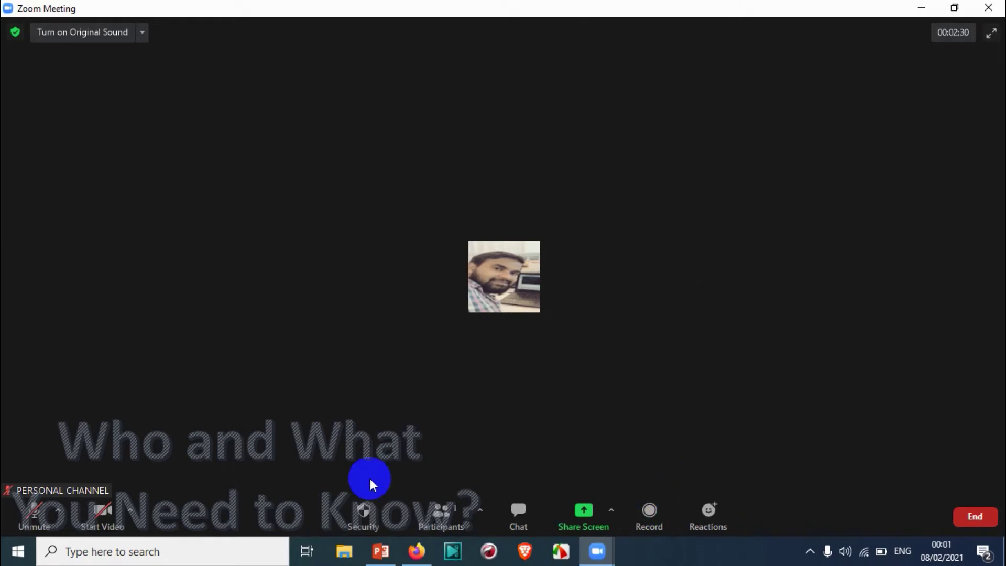
Copy the invite link from the Participants panel's Invite dialog, then close the dialog
{"action": "left_click", "coordinate": [442, 517]}
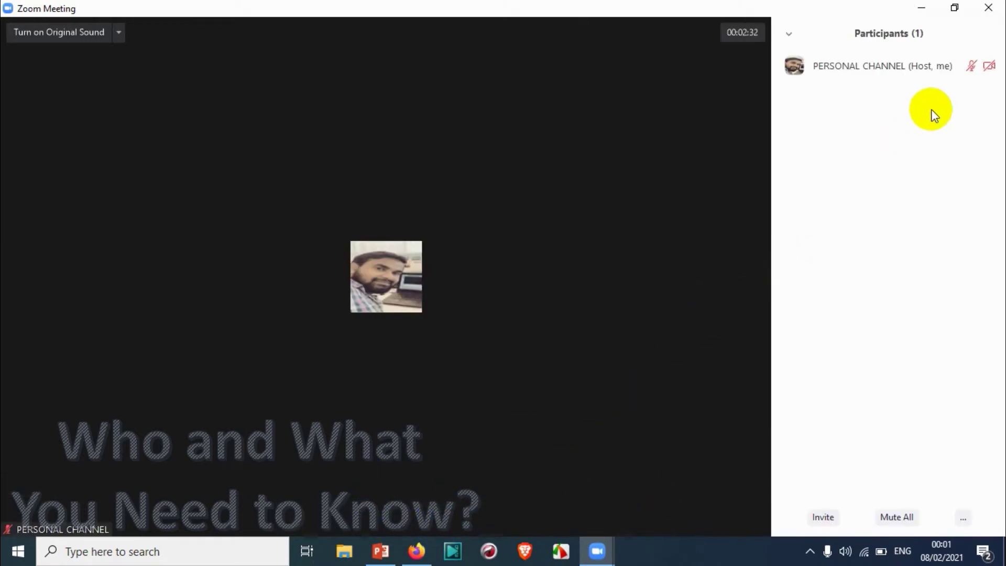
{"action": "left_click", "coordinate": [822, 516]}
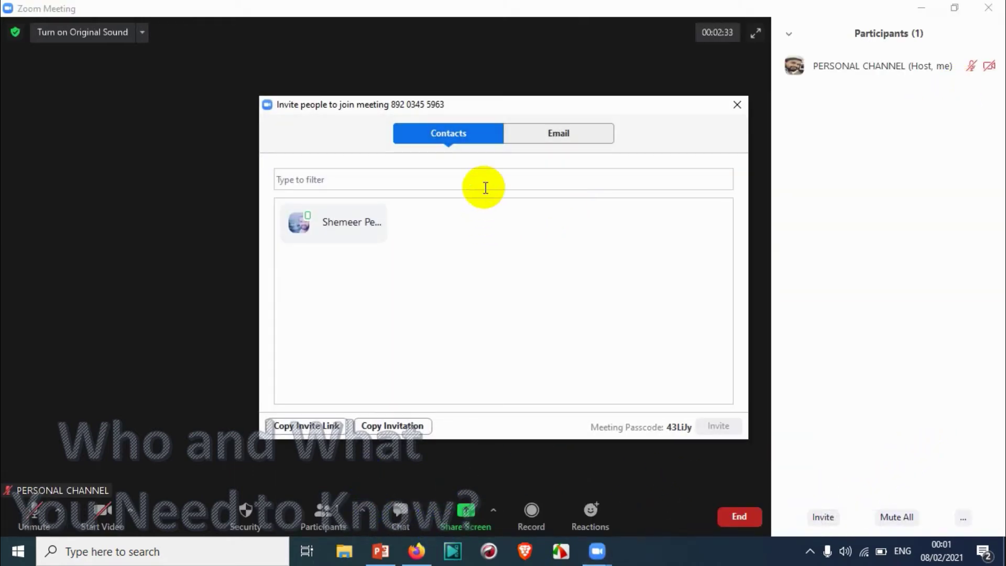
{"action": "left_click", "coordinate": [309, 424]}
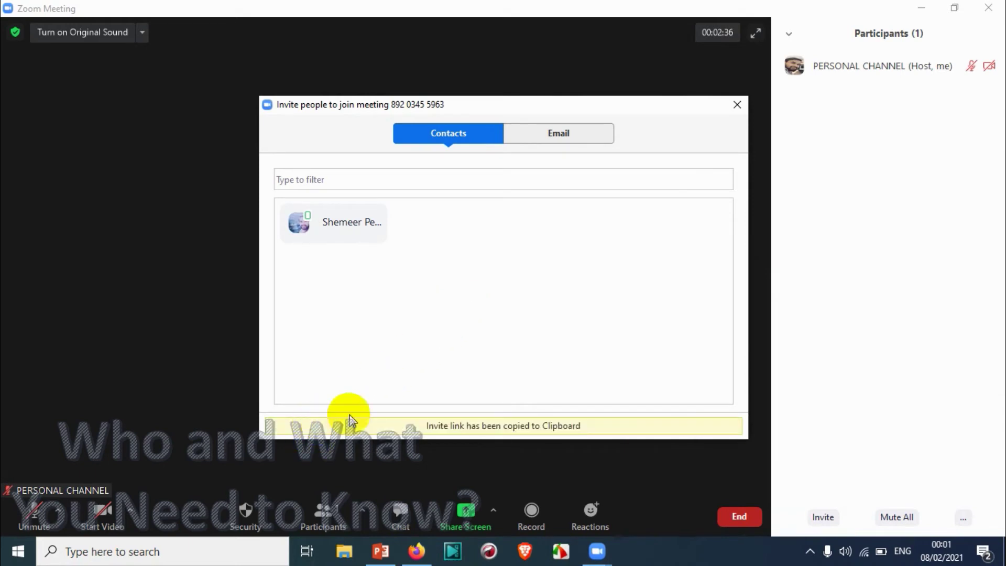
{"action": "left_click", "coordinate": [740, 104]}
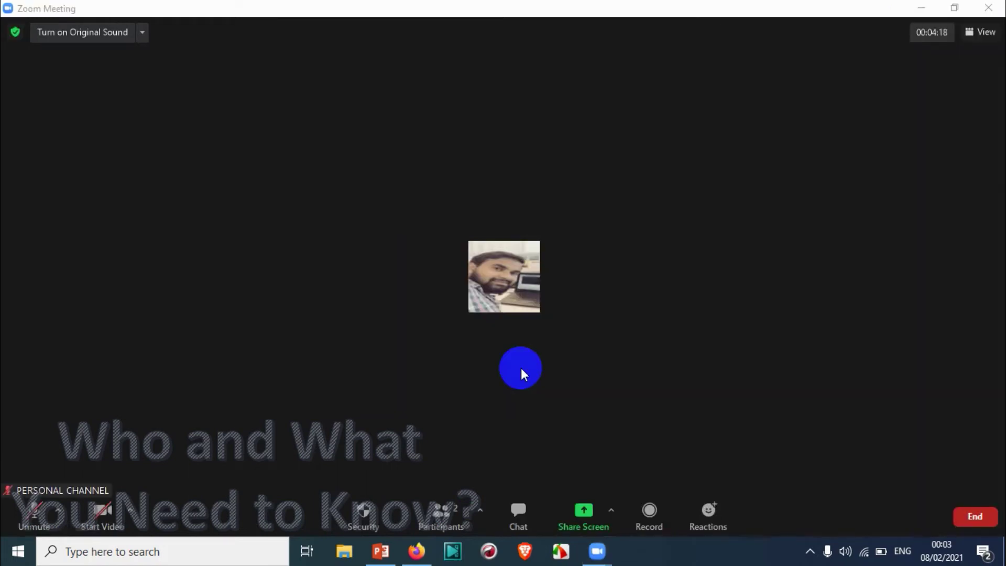
Check the Participants list for the second attendee, then close the panel to view the phone share
{"action": "left_click", "coordinate": [441, 514]}
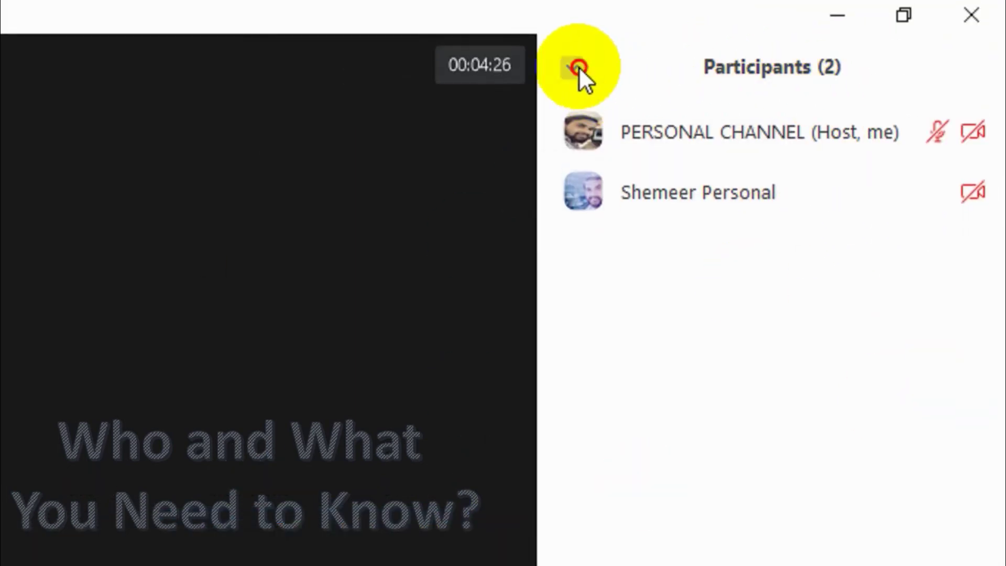
{"action": "left_click", "coordinate": [571, 67]}
{"action": "left_click", "coordinate": [610, 107]}
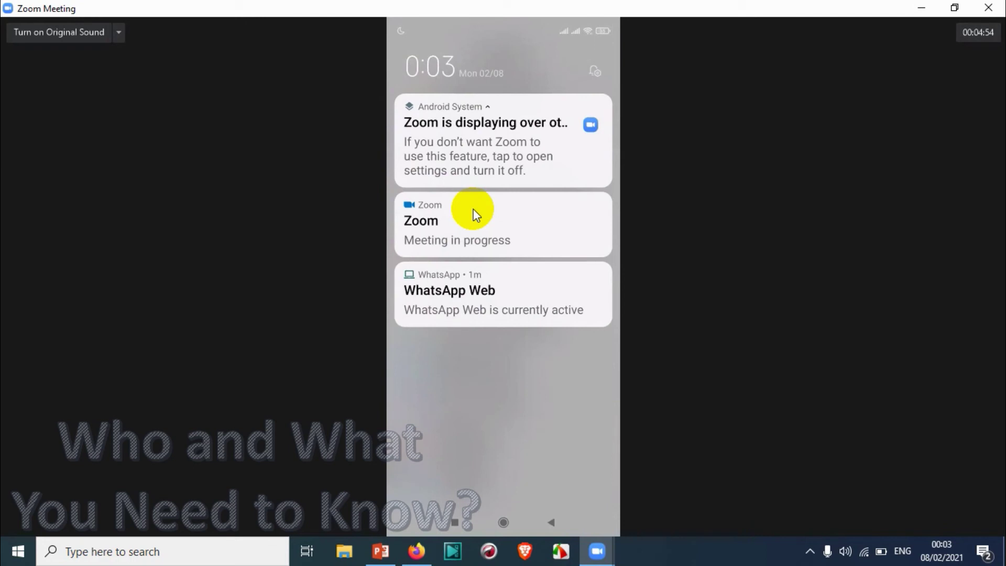
Return the phone to Zoom via its 'Meeting in progress' notification, ending its share
{"action": "left_click", "coordinate": [473, 208]}
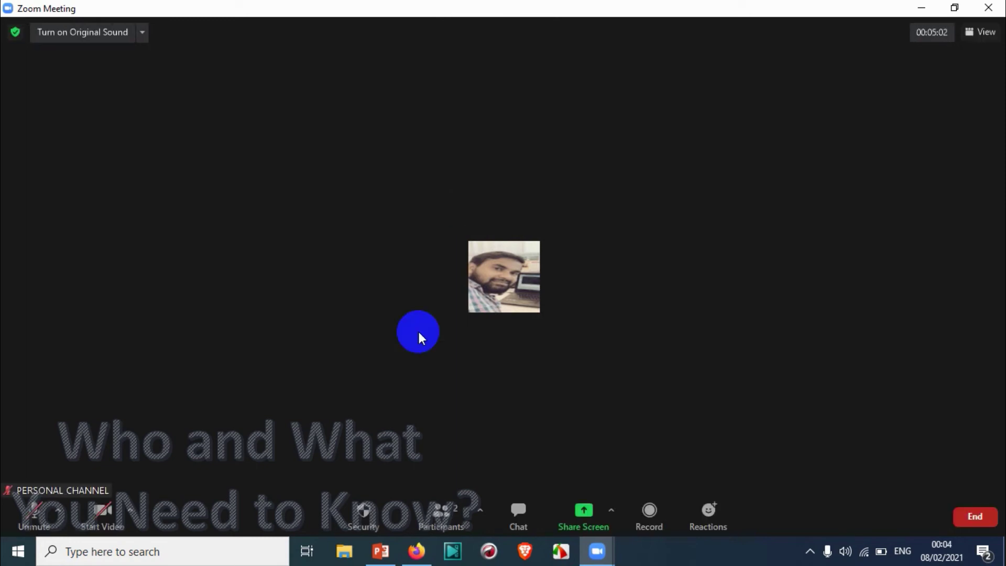
Untick Share Screen in Security, reopen the menu to verify it is off, then close it
{"action": "left_click", "coordinate": [363, 511]}
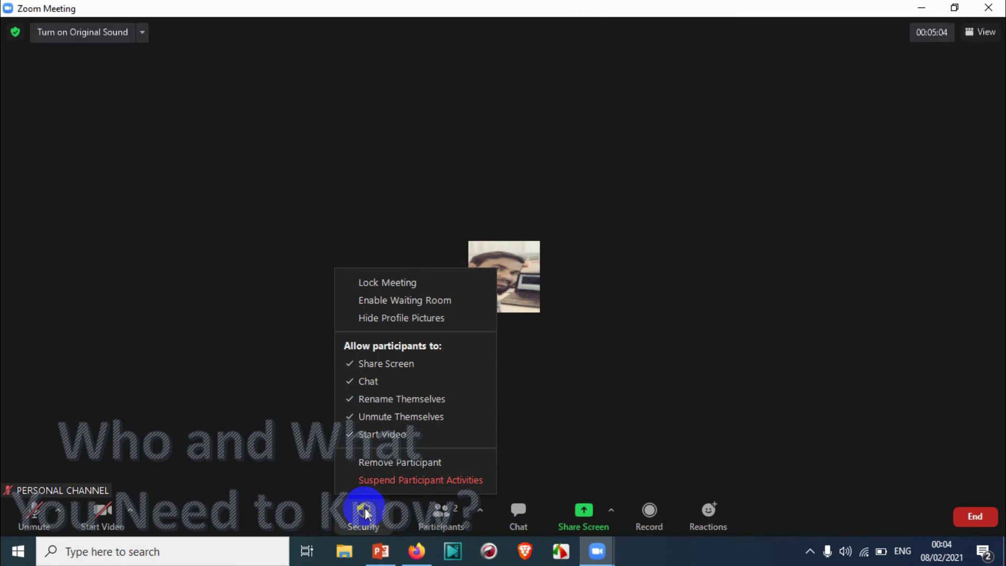
{"action": "left_click", "coordinate": [385, 367]}
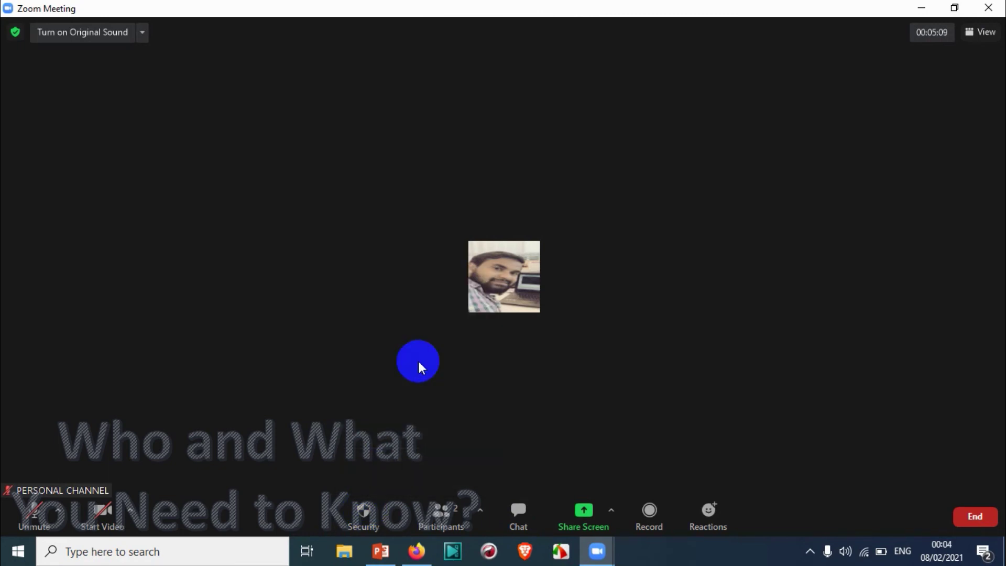
{"action": "left_click", "coordinate": [363, 512]}
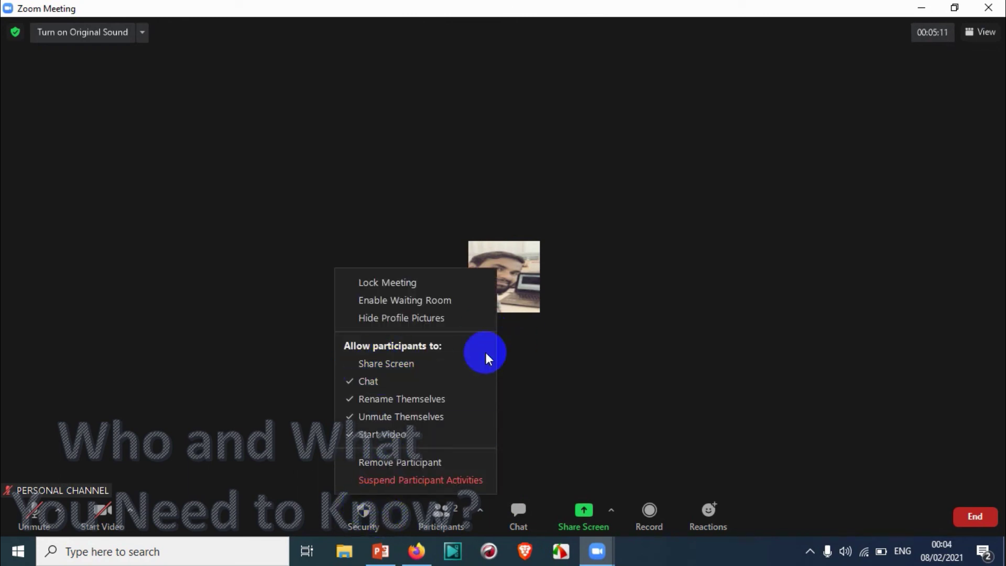
{"action": "left_click", "coordinate": [606, 347]}
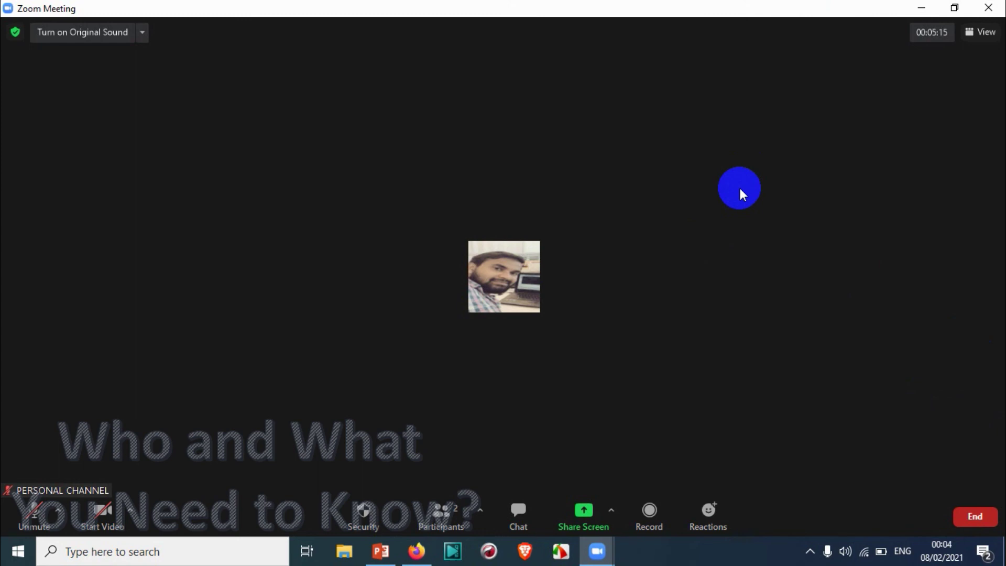
Choose End Meeting for All from the End options
{"action": "left_click", "coordinate": [974, 516]}
{"action": "left_click", "coordinate": [935, 444]}
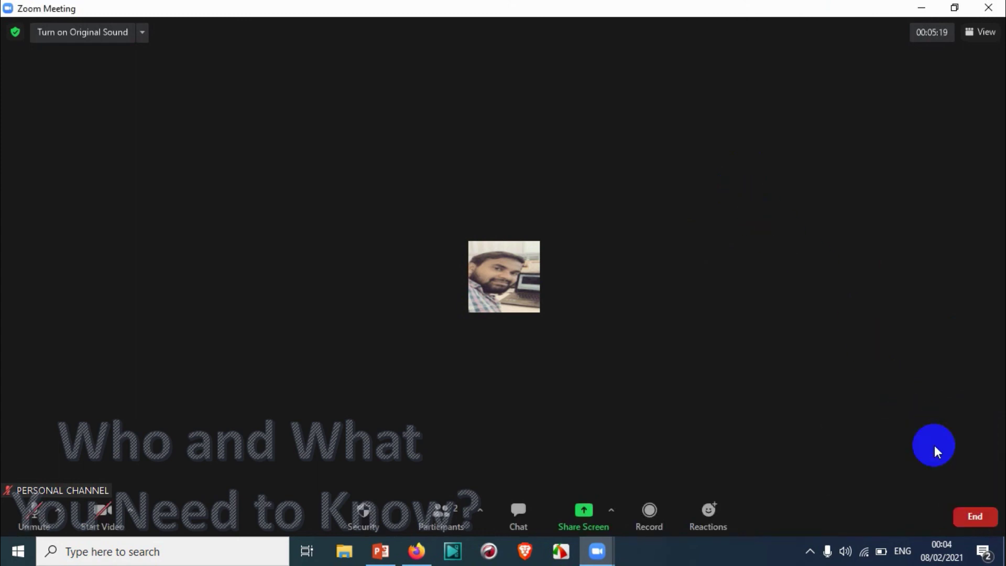